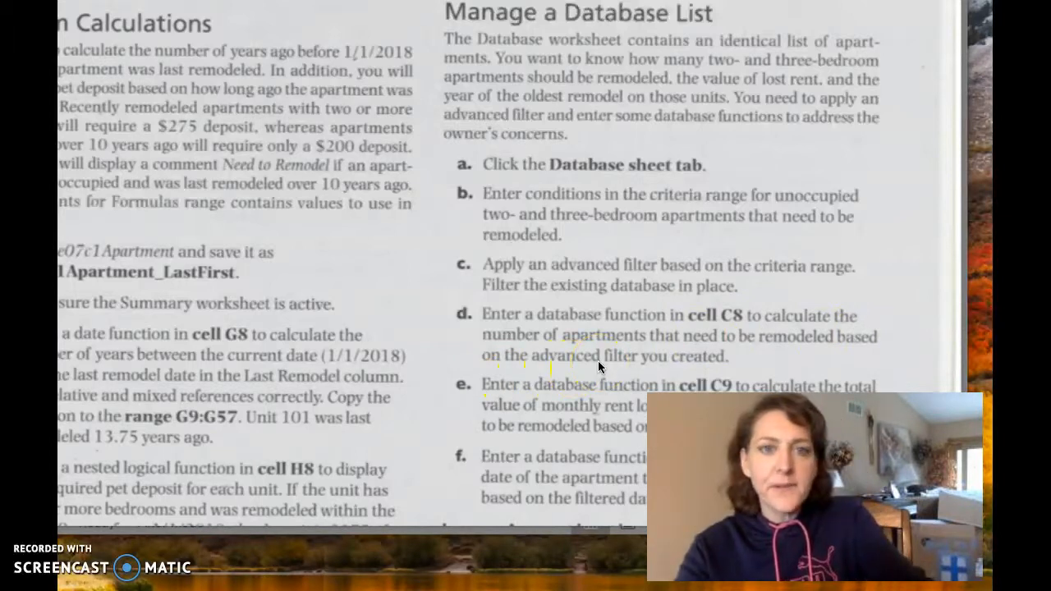
- Switch to the Excel workbook and clear the No. of Apts. to Remodel result in cell C8 of the Database sheet
{"action": "key", "text": "super+Tab"}
{"action": "key", "text": "super+Tab"}
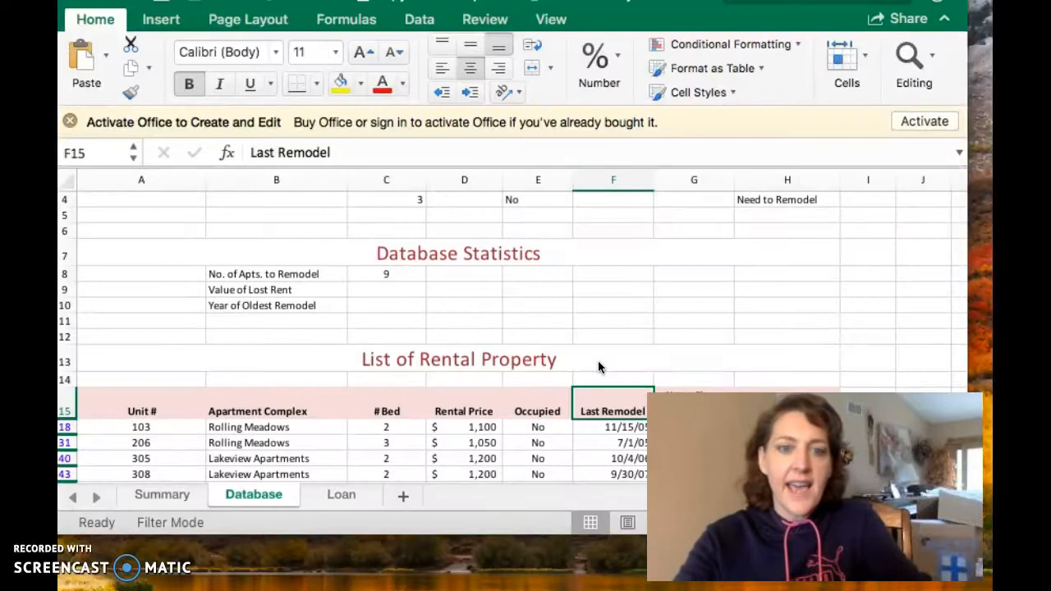
{"action": "left_click", "coordinate": [393, 280]}
{"action": "key", "text": "BackSpace"}
{"action": "key", "text": "Up"}
{"action": "left_click", "coordinate": [392, 279]}
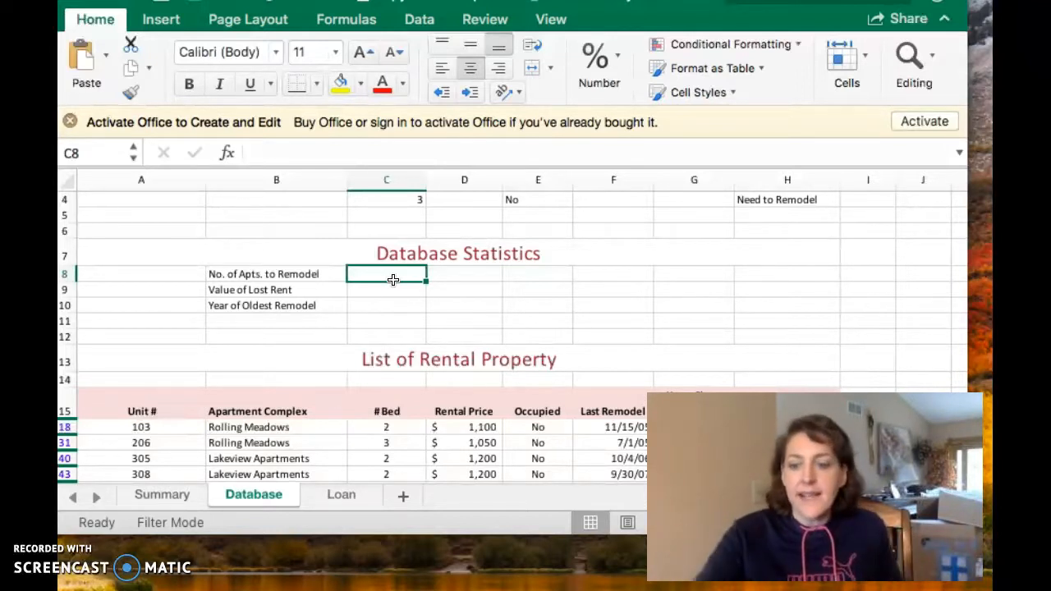
- Review the bedroom conditions in the criteria range and the bedroom values in the filtered rental list
{"action": "key", "text": "Up"}
{"action": "key", "text": "Up"}
{"action": "key", "text": "Up"}
{"action": "key", "text": "Up"}
{"action": "key", "text": "Up"}
{"action": "key", "text": "Up"}
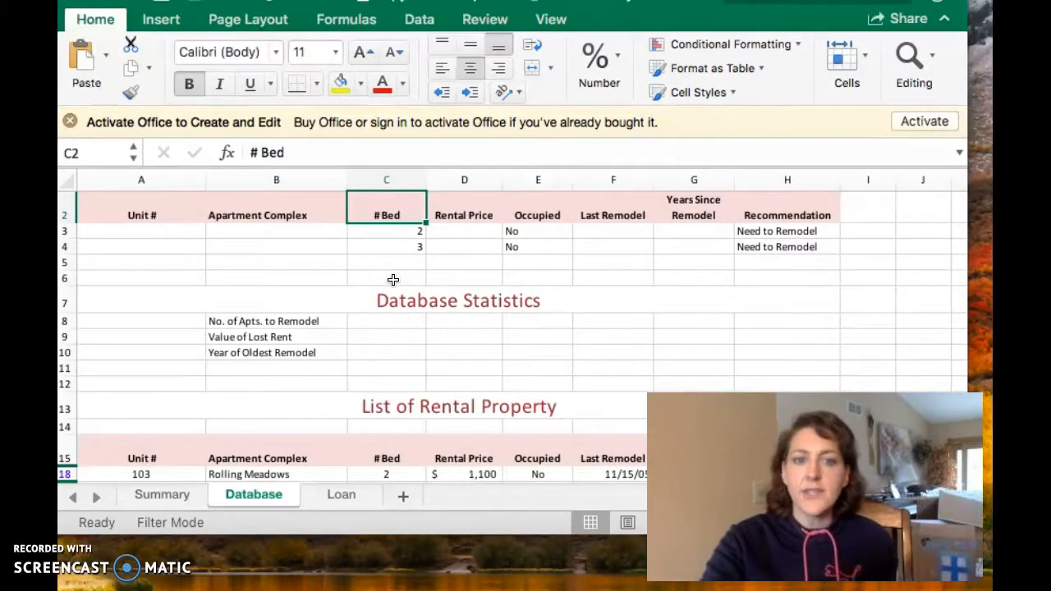
{"action": "left_click", "coordinate": [380, 437]}
{"action": "key", "text": "ctrl+Down"}
{"action": "key", "text": "Down"}
{"action": "key", "text": "Down"}
{"action": "key", "text": "Down"}
{"action": "key", "text": "Down"}
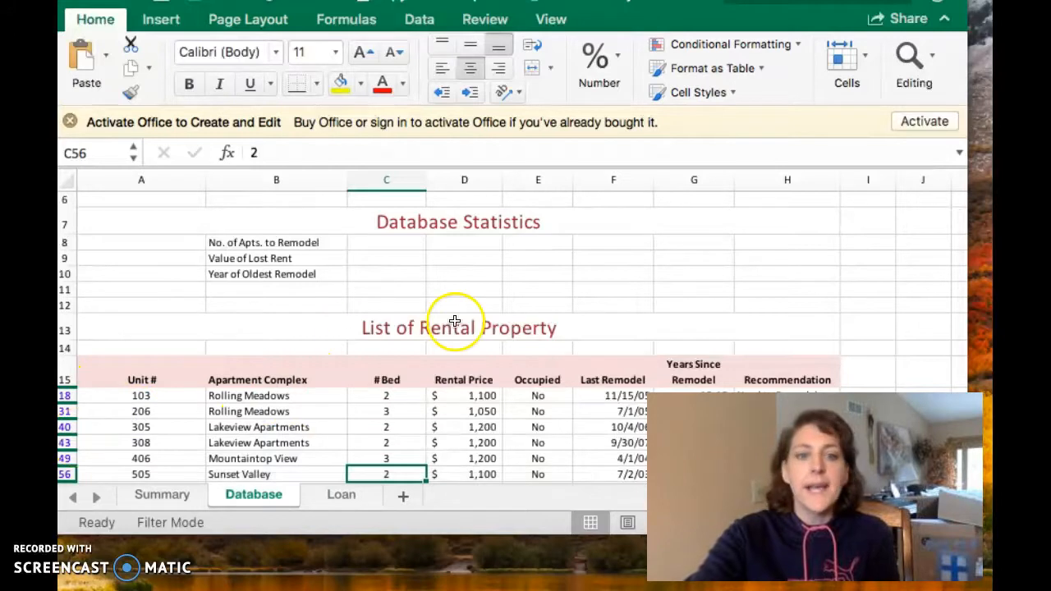
- Start a DCOUNTA formula in cell C8 with the rental property list A15:H65 as the database argument
{"action": "left_click", "coordinate": [397, 240]}
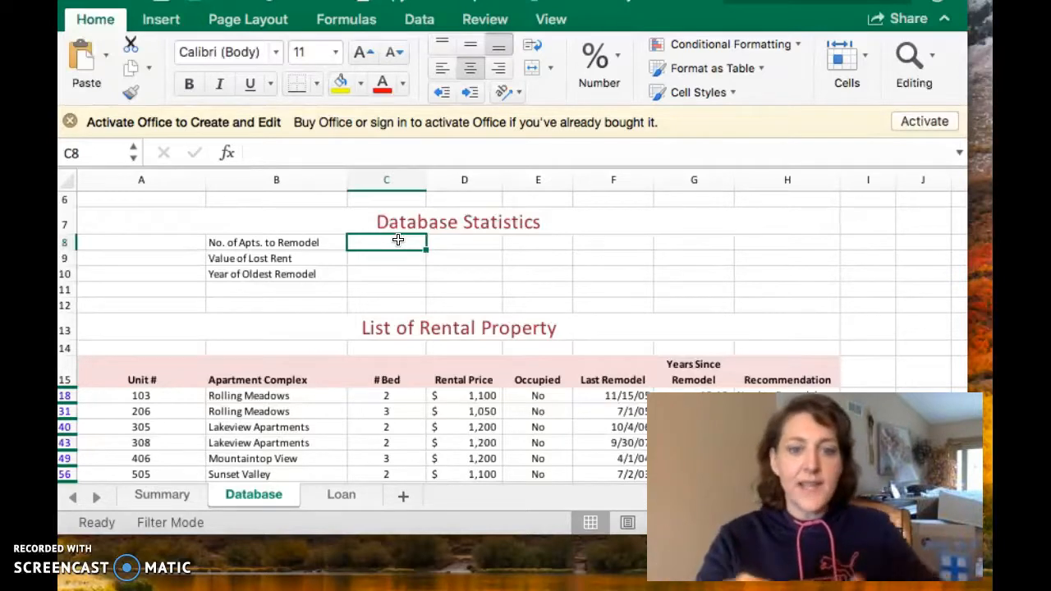
{"action": "type", "text": "="}
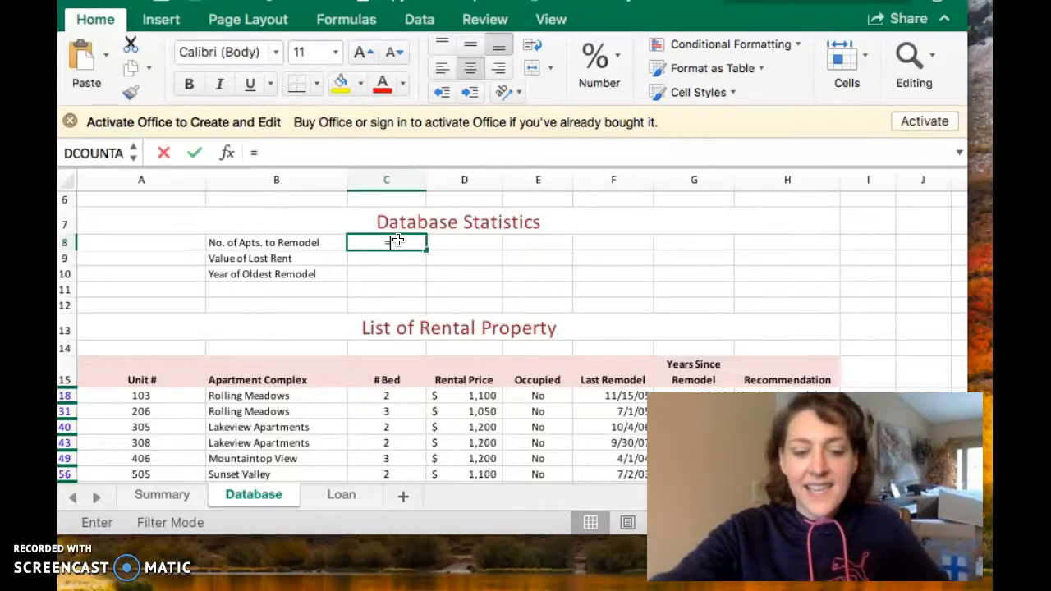
{"action": "type", "text": "dc"}
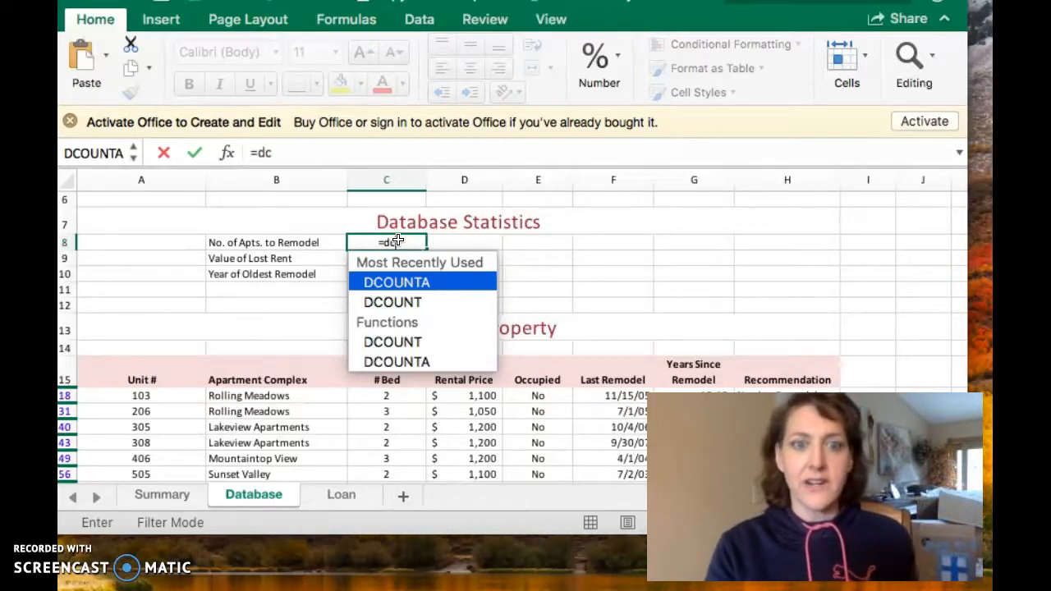
{"action": "double_click", "coordinate": [411, 288]}
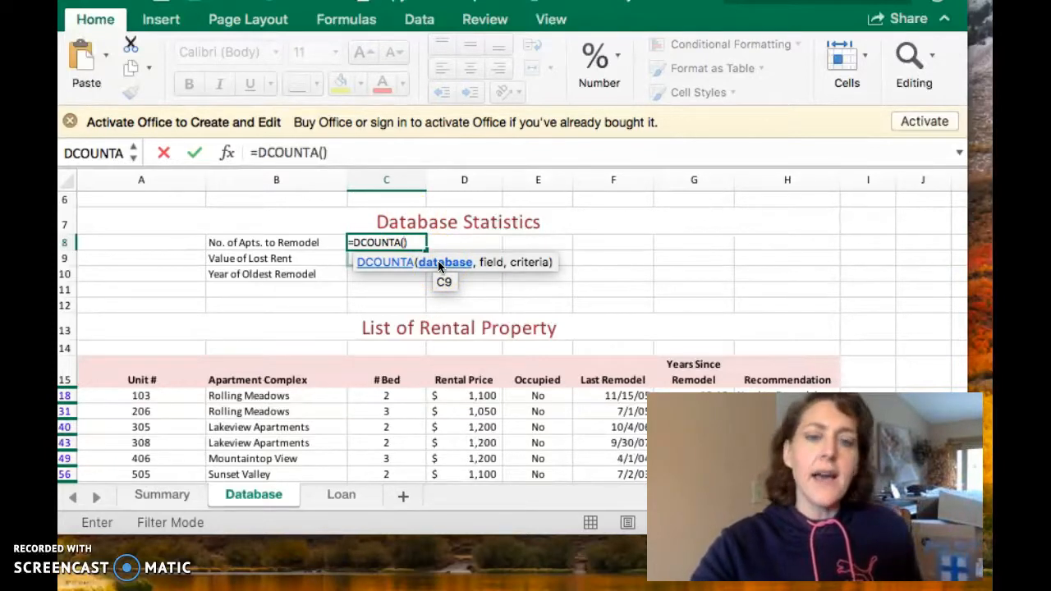
{"action": "left_click_drag", "start_coordinate": [137, 377], "coordinate": [739, 326]}
{"action": "type", "text": ","}
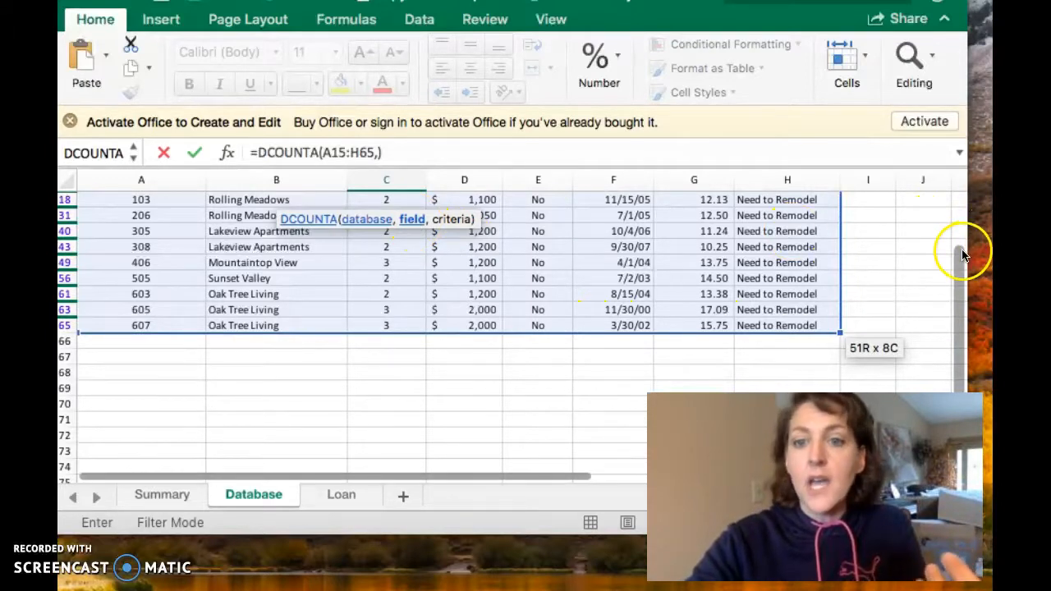
- Complete the DCOUNTA formula with the Recommendation header H2 as field and the Criteria range, rows 2 to 4, as criteria
{"action": "left_click_drag", "start_coordinate": [962, 255], "coordinate": [963, 201]}
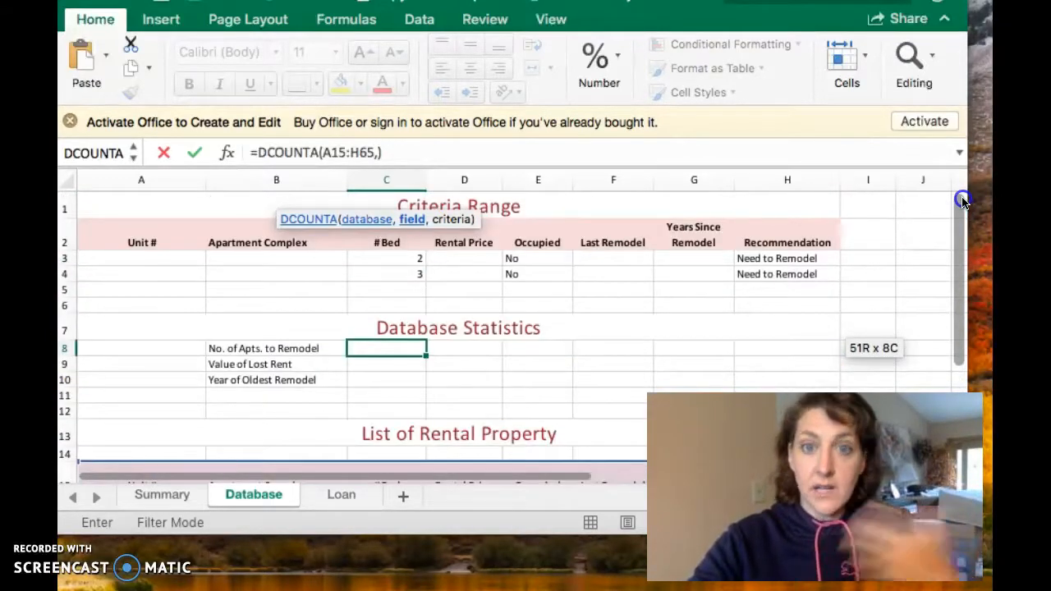
{"action": "left_click", "coordinate": [770, 231]}
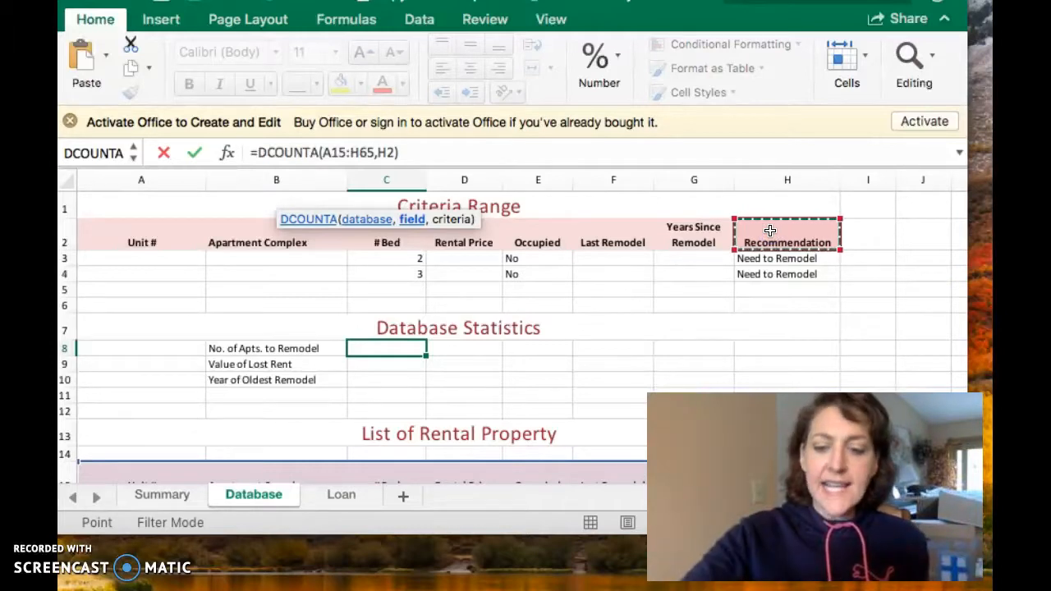
{"action": "type", "text": ","}
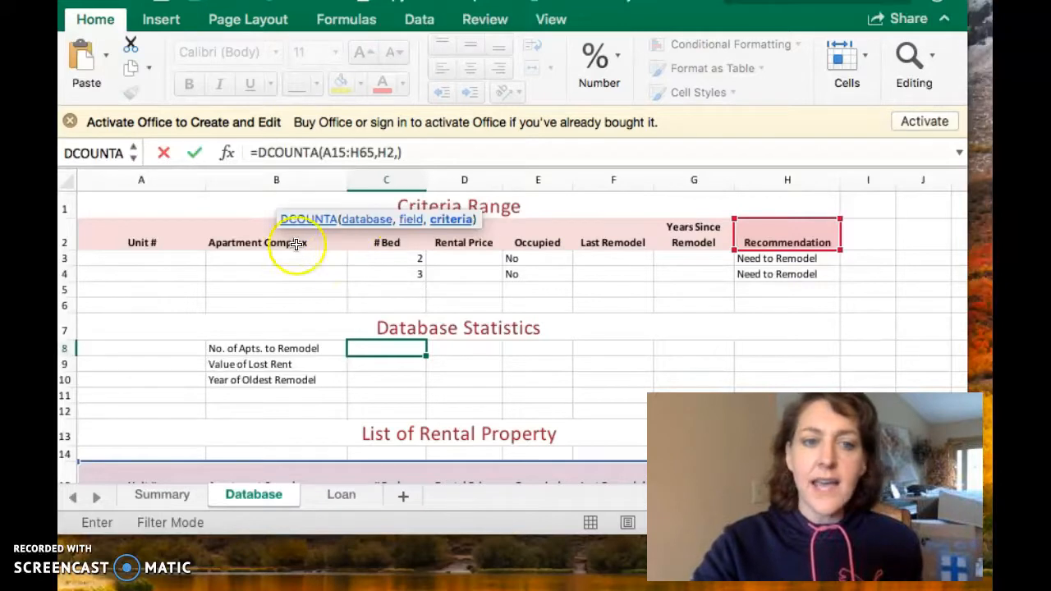
{"action": "left_click_drag", "start_coordinate": [100, 230], "coordinate": [766, 275]}
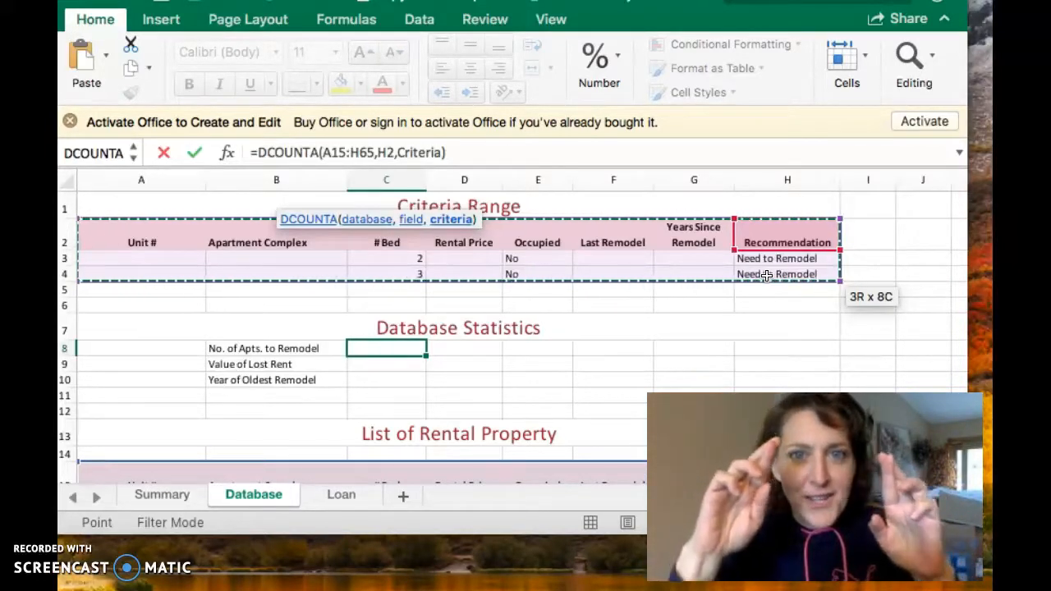
{"action": "key", "text": "Return"}
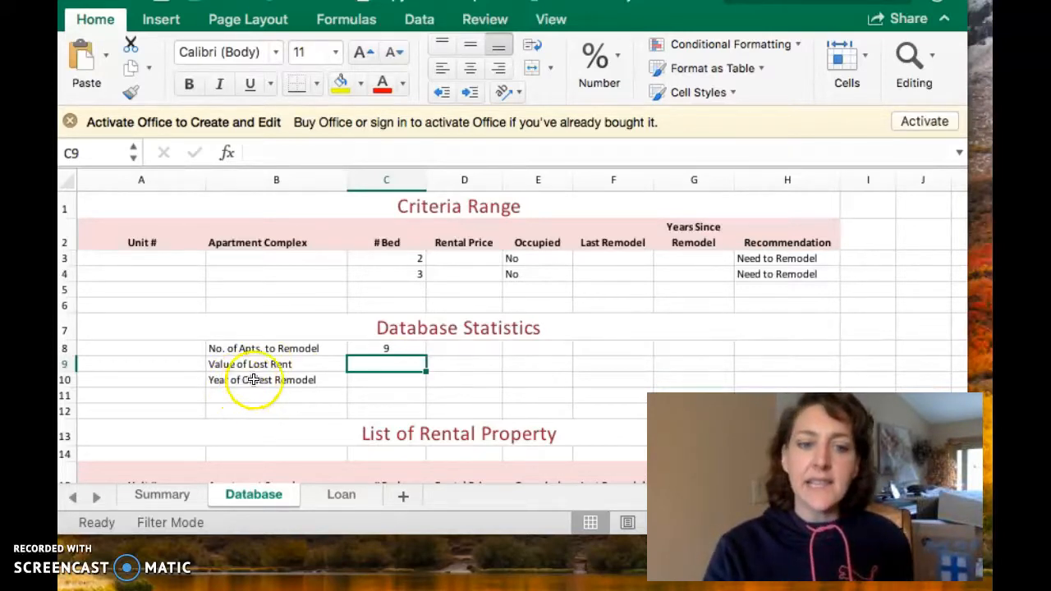
- Examine the filtered rental list, including its Last Remodel dates, for the remaining database statistics
{"action": "left_click", "coordinate": [360, 383]}
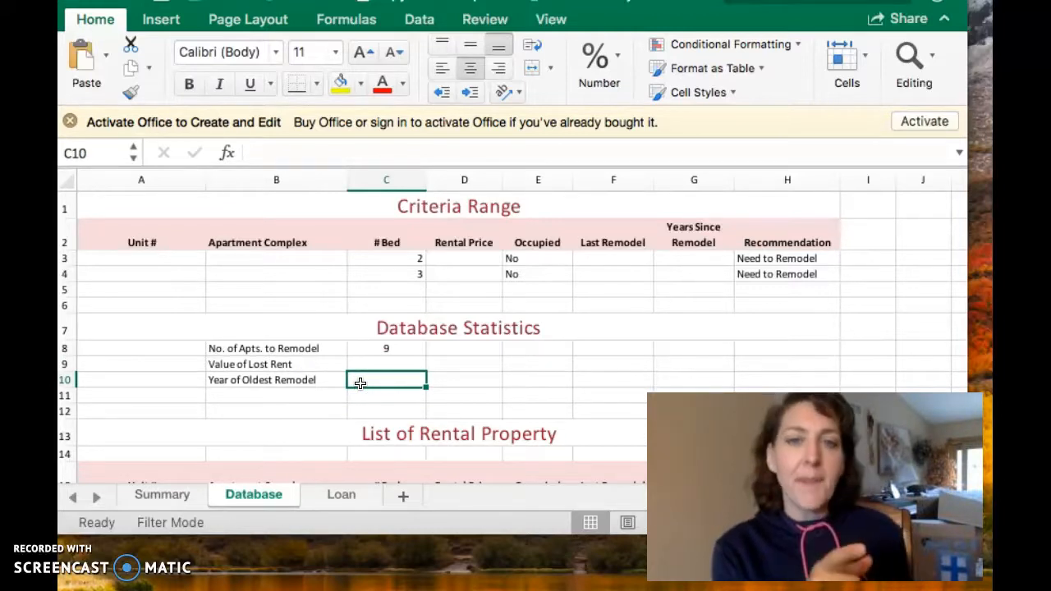
{"action": "key", "text": "Down"}
{"action": "key", "text": "Down"}
{"action": "key", "text": "Down"}
{"action": "key", "text": "Down"}
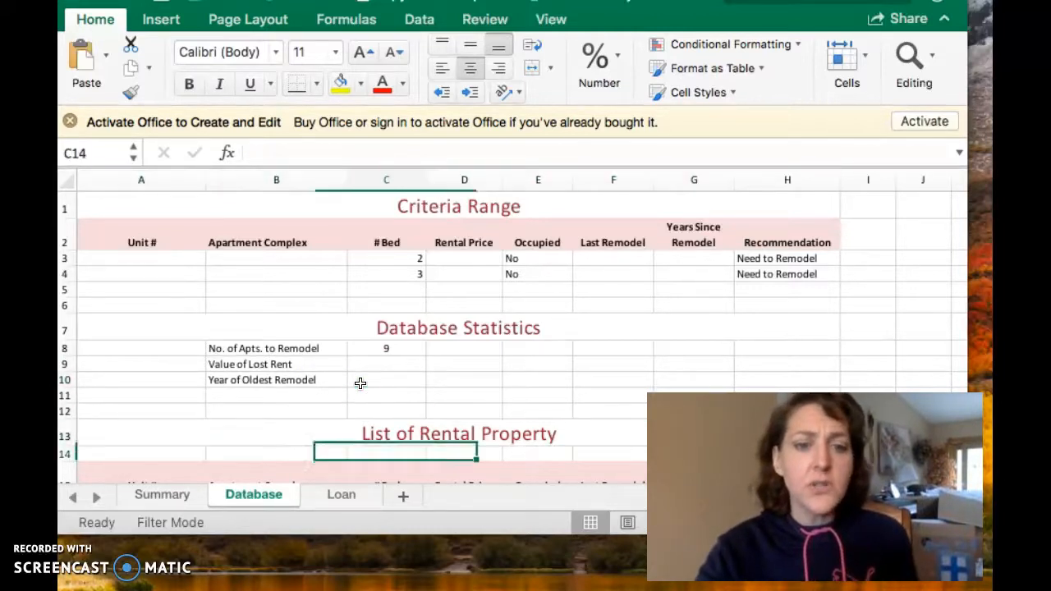
{"action": "key", "text": "Down"}
{"action": "key", "text": "Down"}
{"action": "key", "text": "Down"}
{"action": "key", "text": "Down"}
{"action": "key", "text": "Down"}
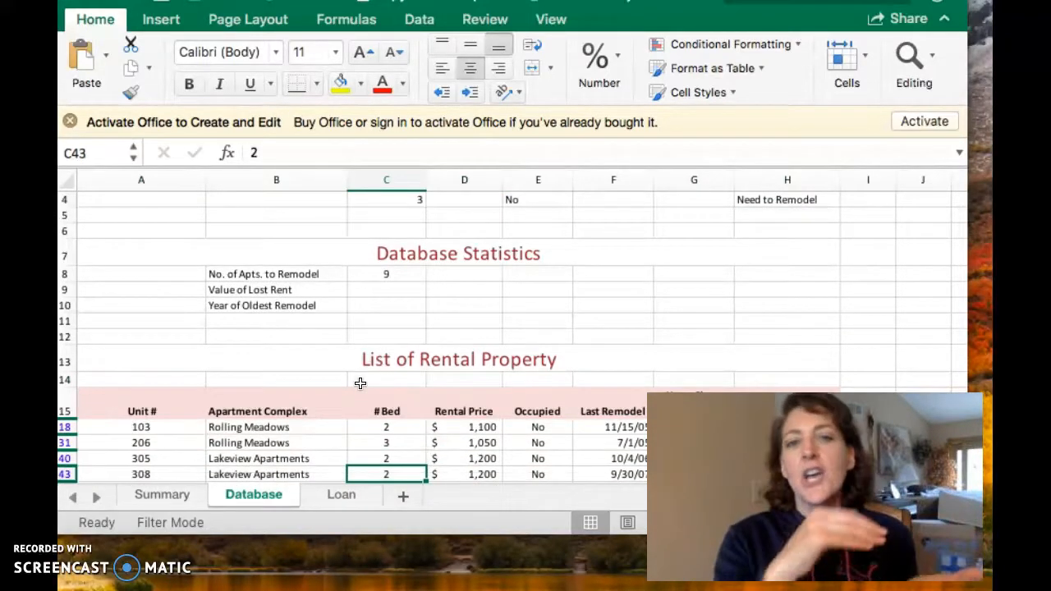
{"action": "left_click", "coordinate": [624, 429]}
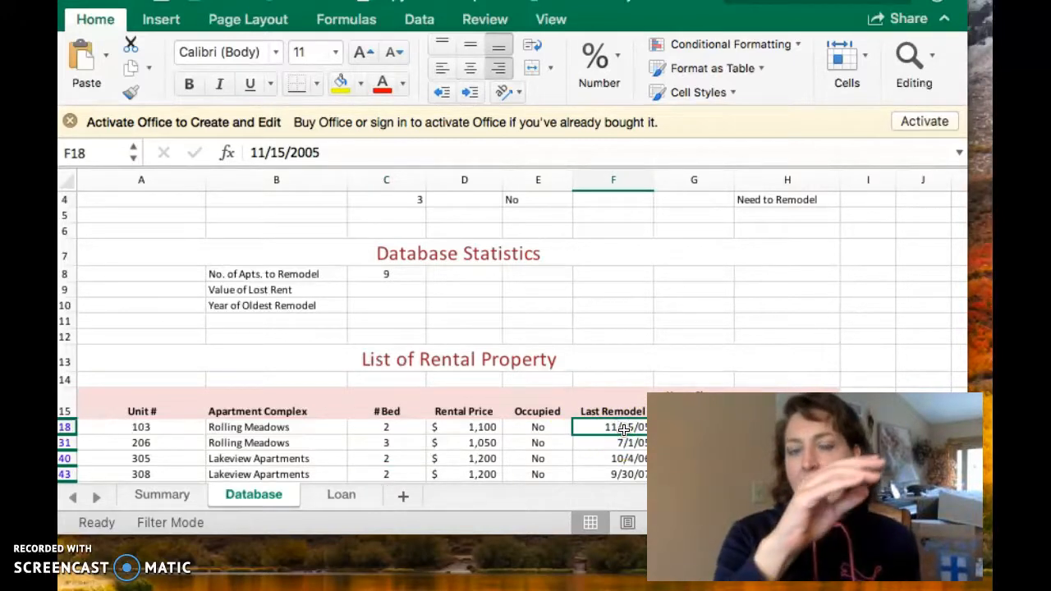